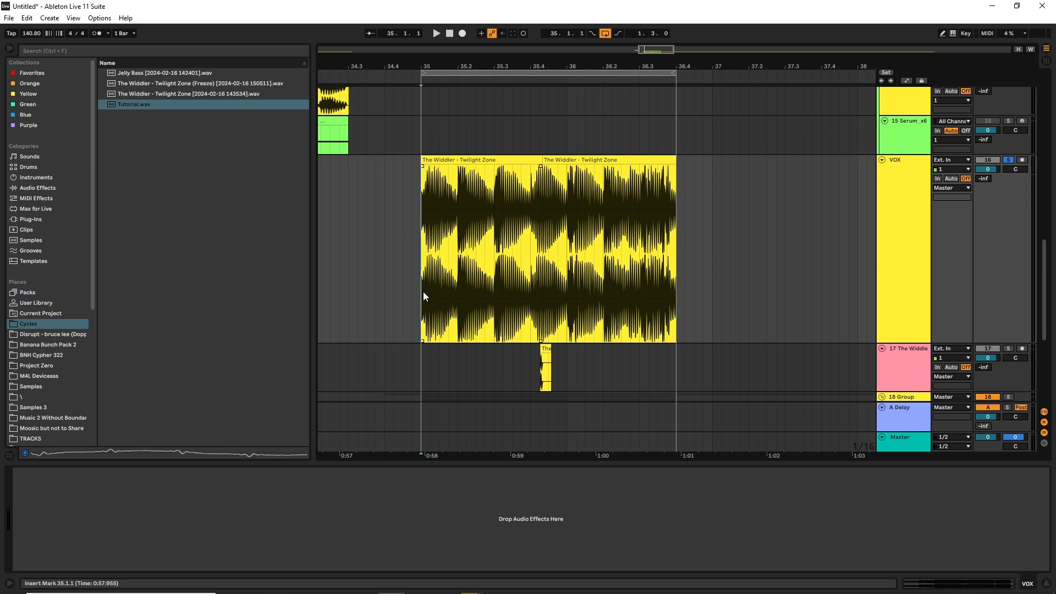
Play back the soloed VOX clips at bar 35, stop playback, and turn off the VOX track's solo
key("space")
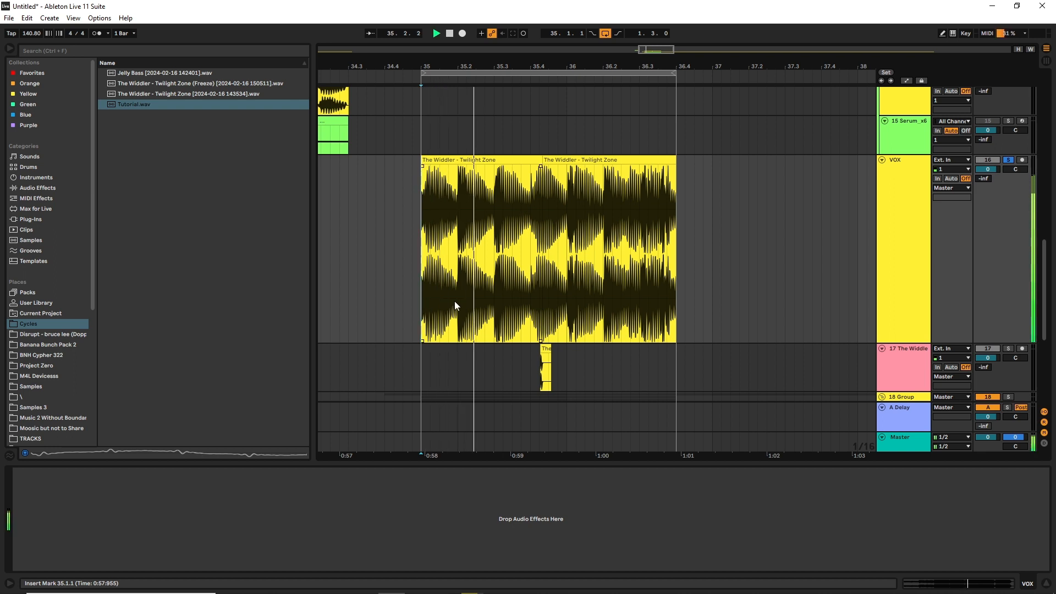
key("space")
left_click(1008, 160)
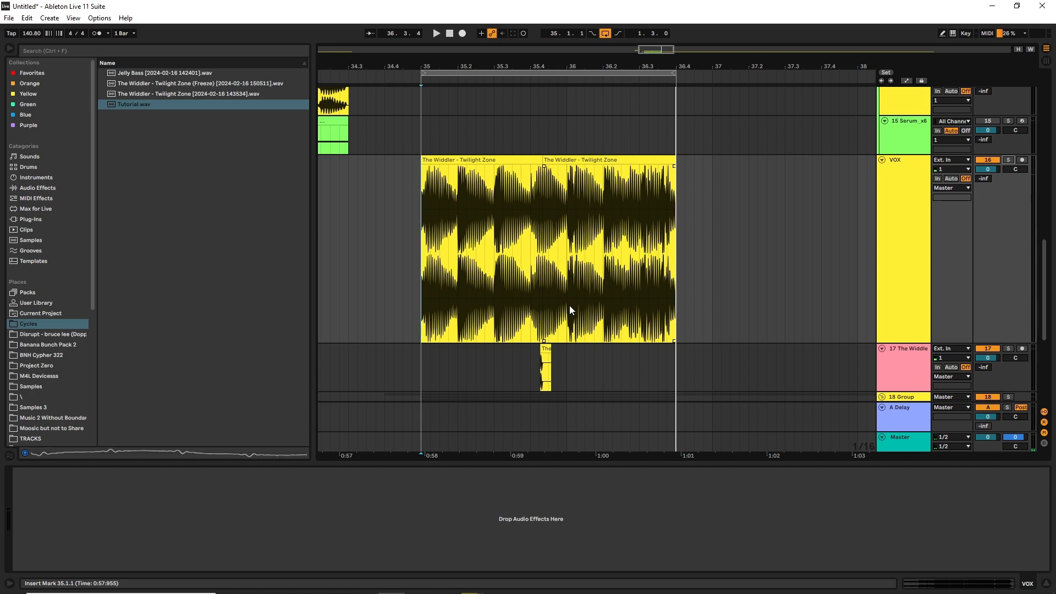
Solo track 17 and audition the single-cycle Freeze tail clip from its start
left_click_drag(657, 52, 653, 113)
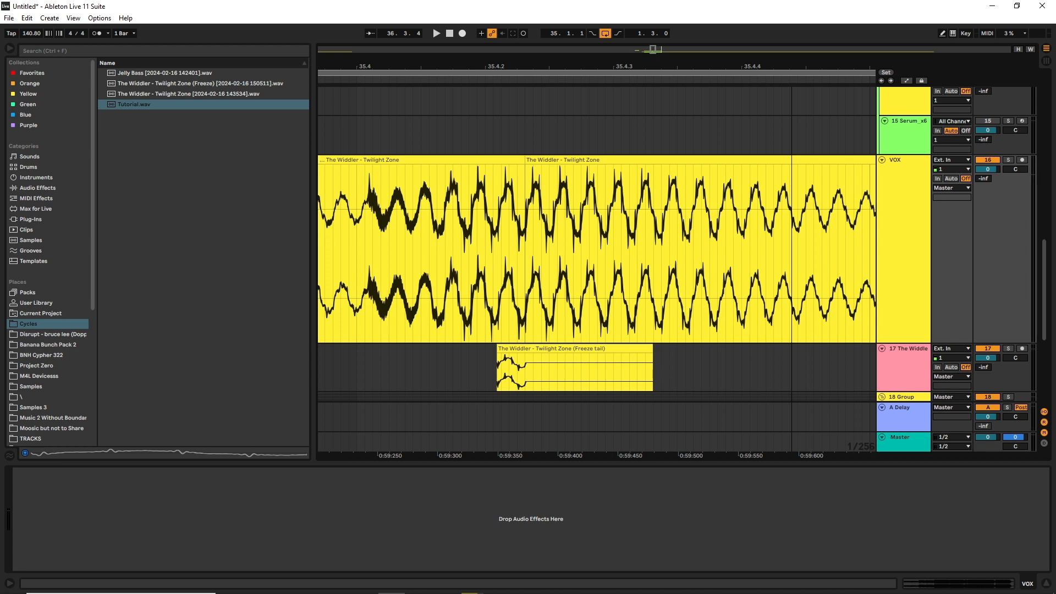
left_click_drag(745, 66, 853, 105)
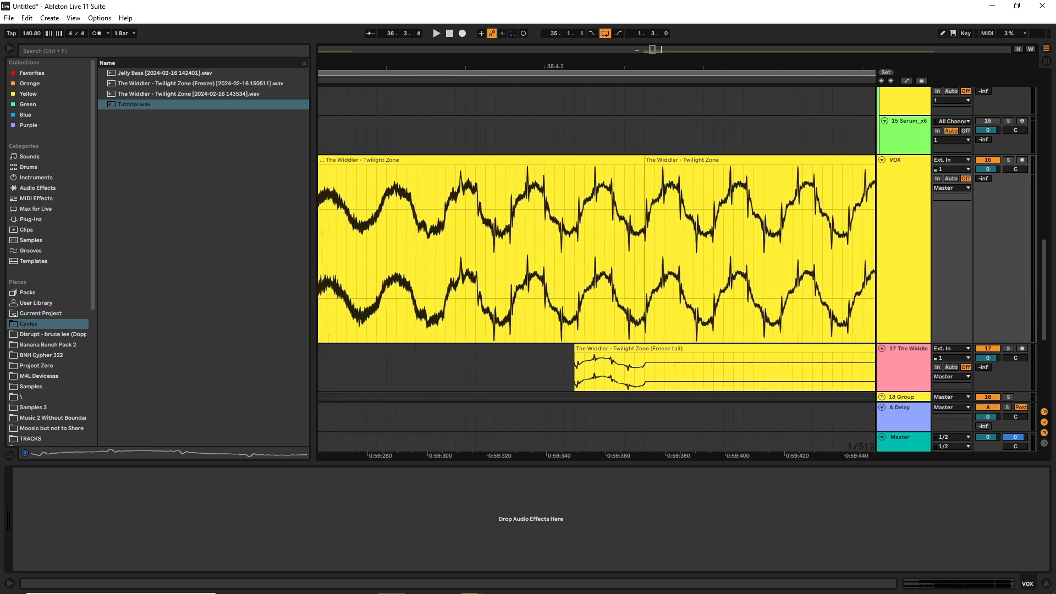
left_click_drag(653, 50, 654, 54)
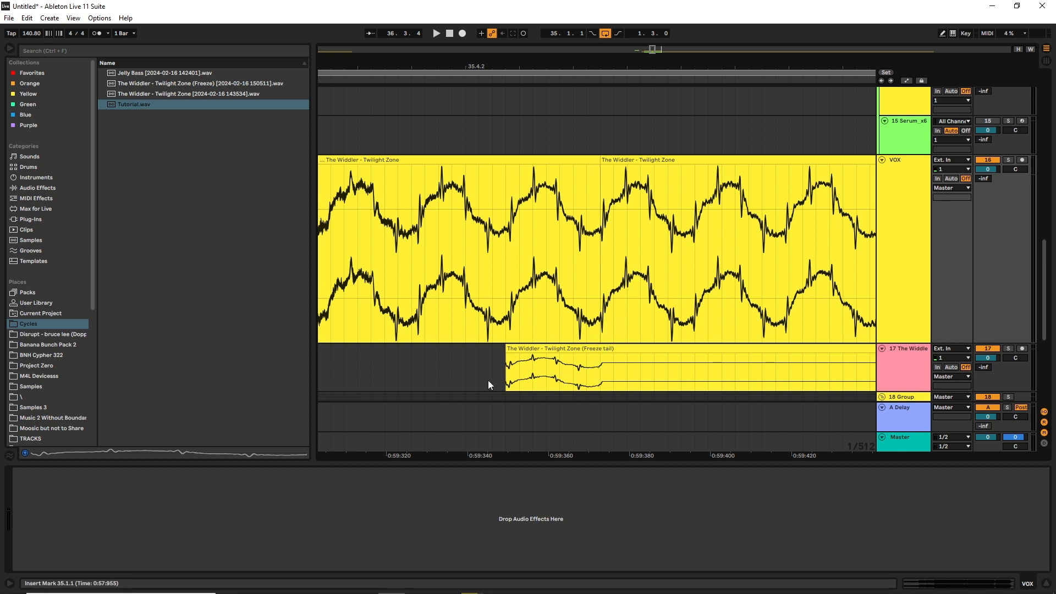
scroll(510, 371, "down", 2)
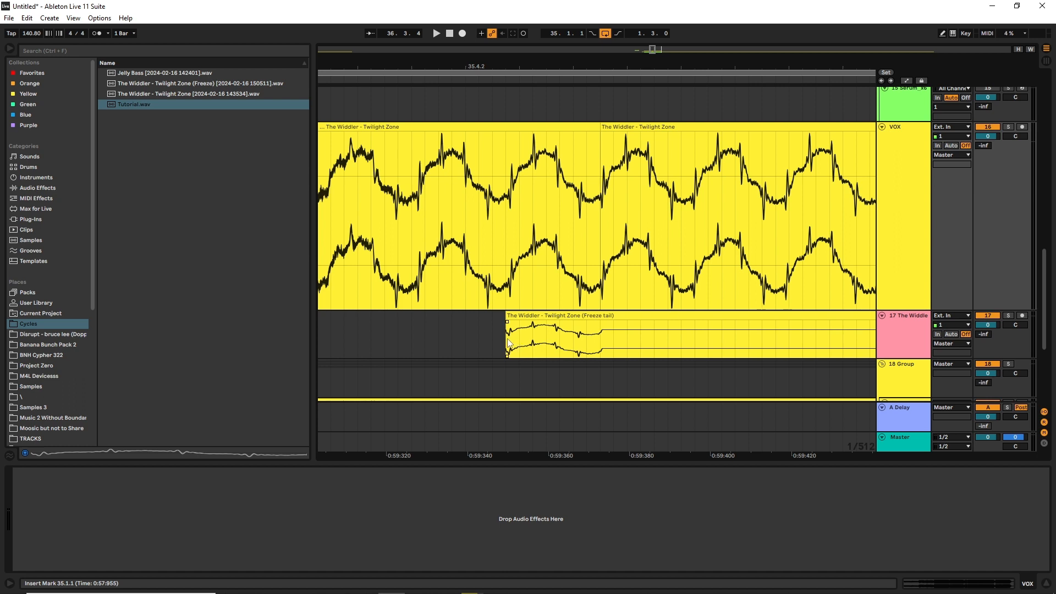
left_click(508, 344)
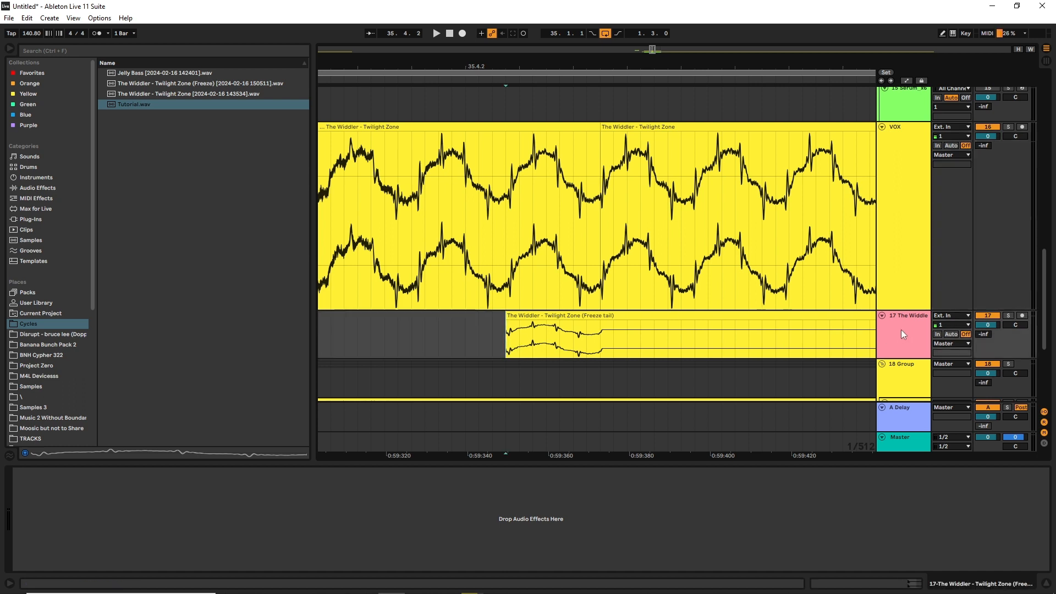
left_click(1008, 315)
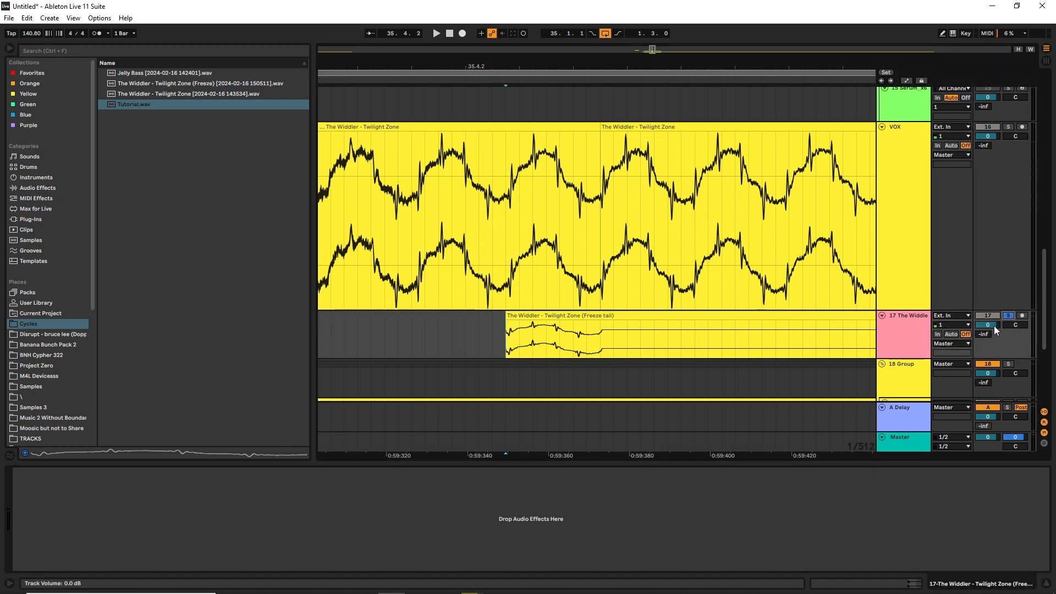
key("space")
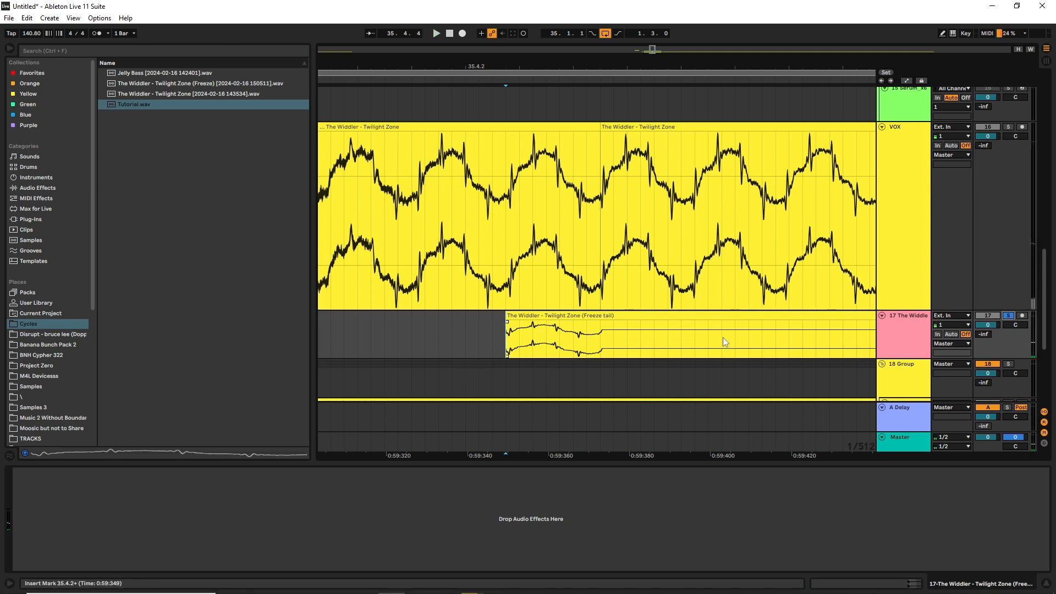
Import Tutorial.wav as a single-cycle waveform into oscillator A of Serum on the Tutorial track, replacing the selection
scroll(741, 332, "down", 6)
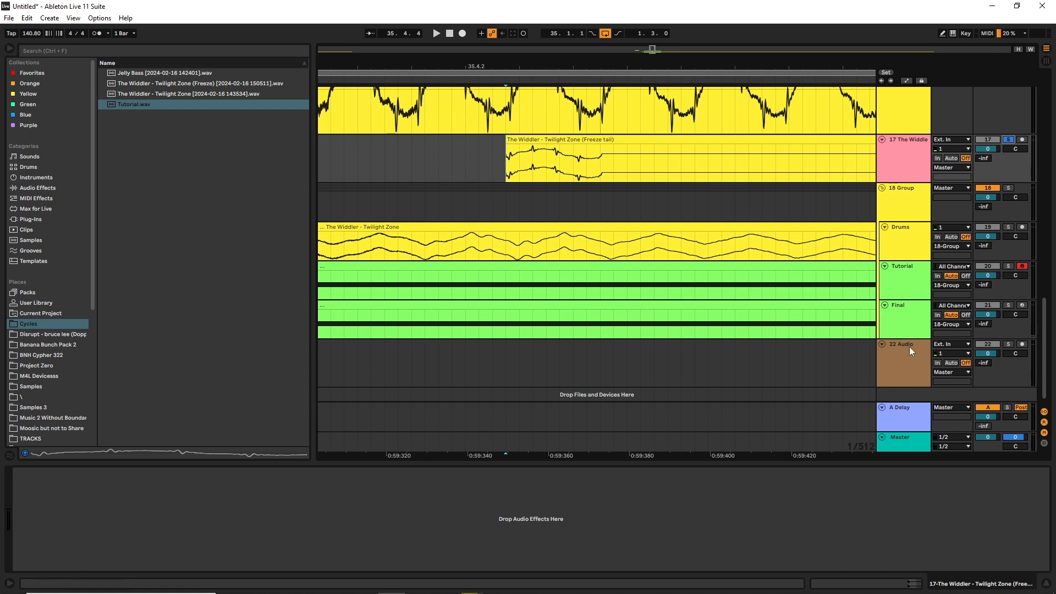
left_click(910, 285)
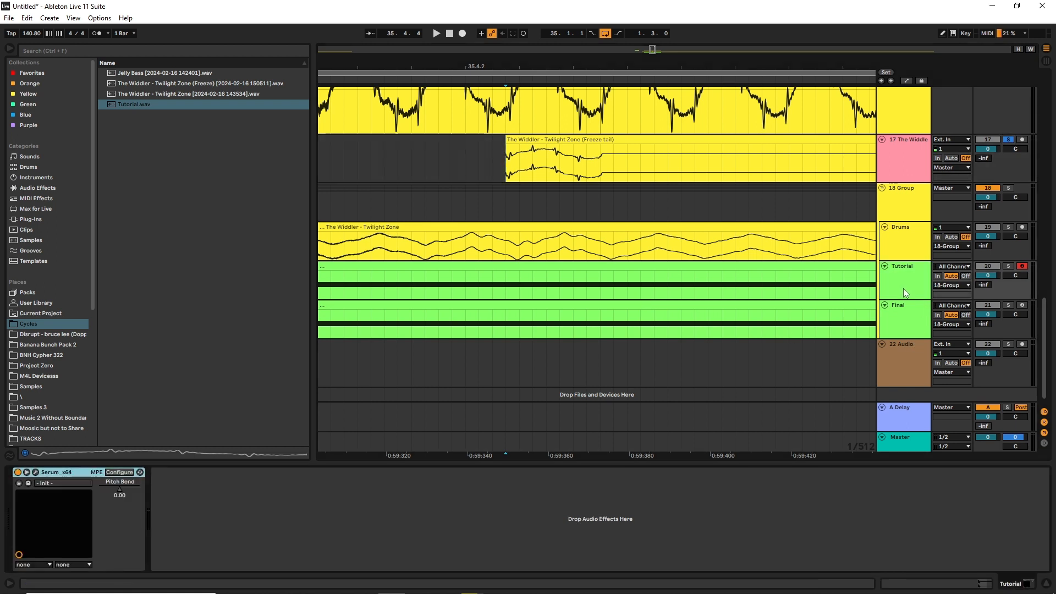
left_click(35, 472)
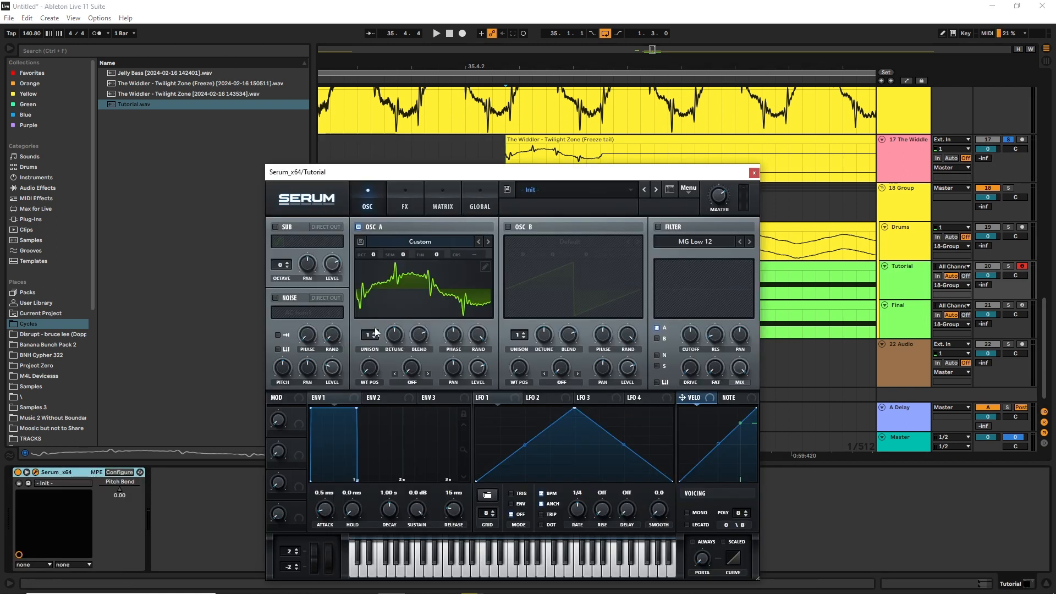
left_click(487, 267)
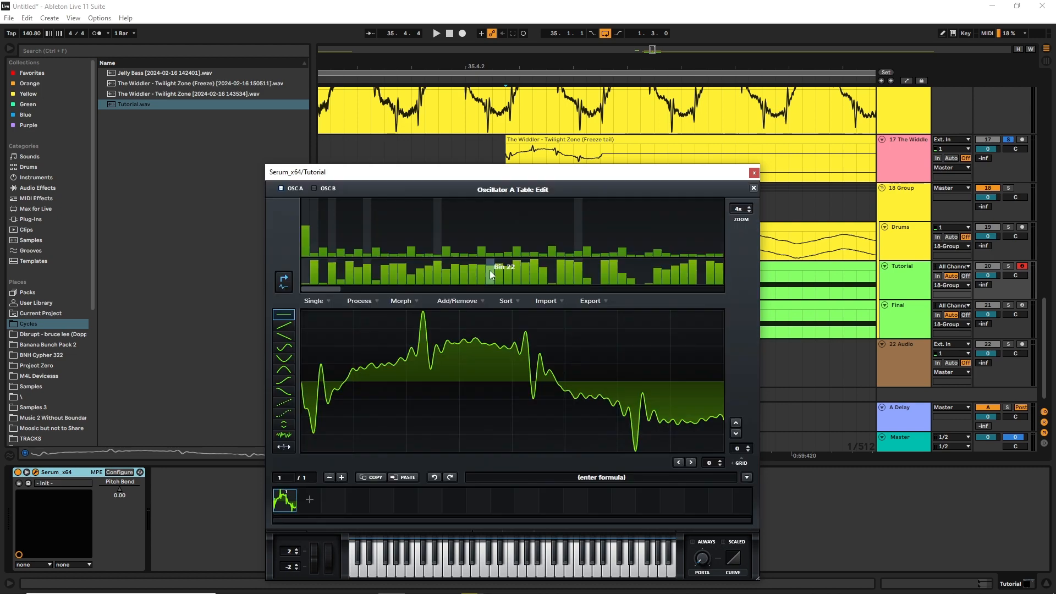
left_click(550, 301)
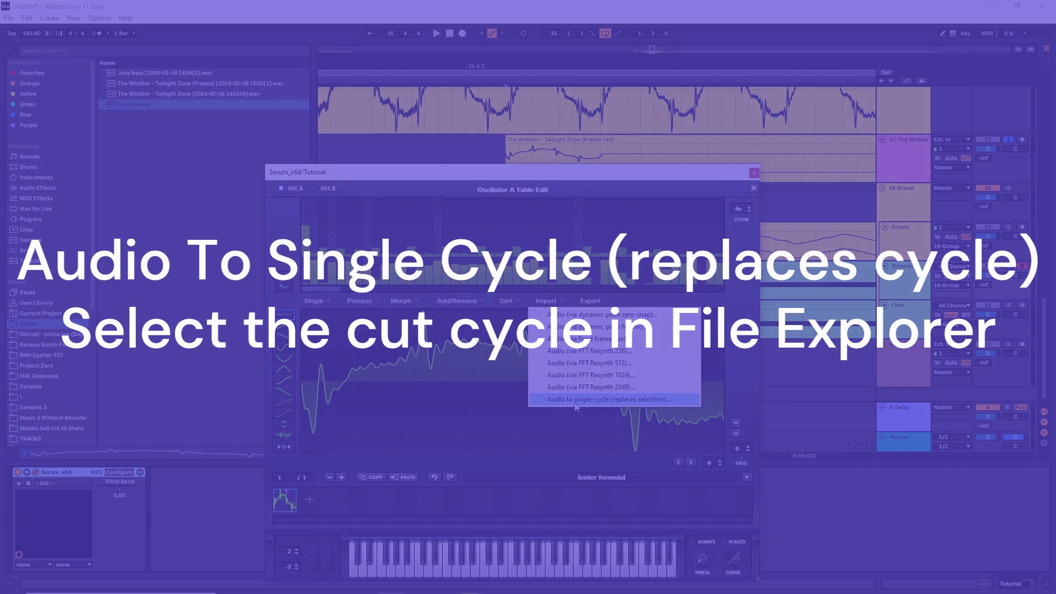
left_click(576, 403)
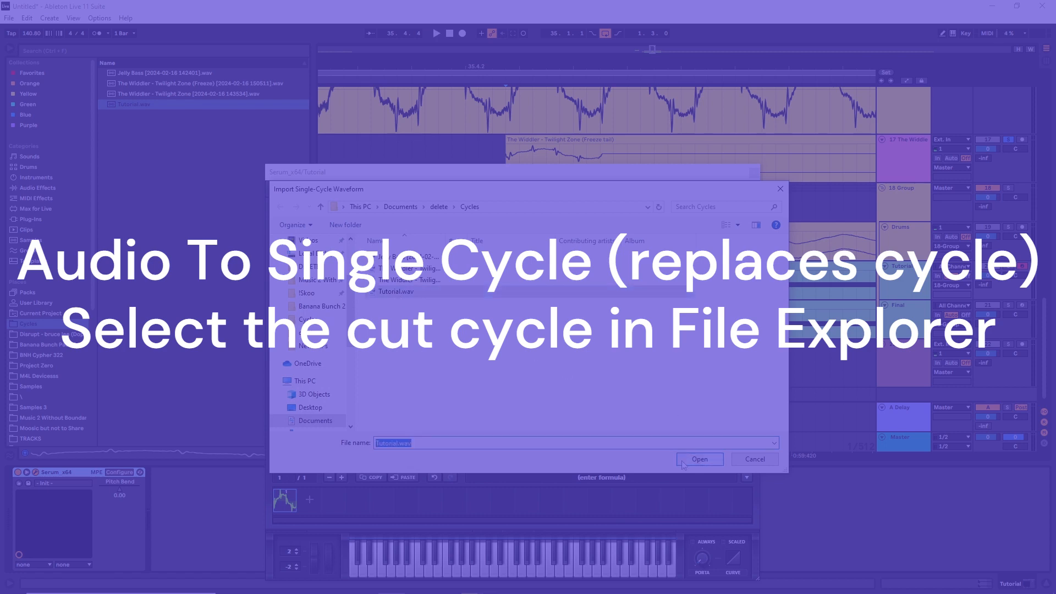
left_click(701, 460)
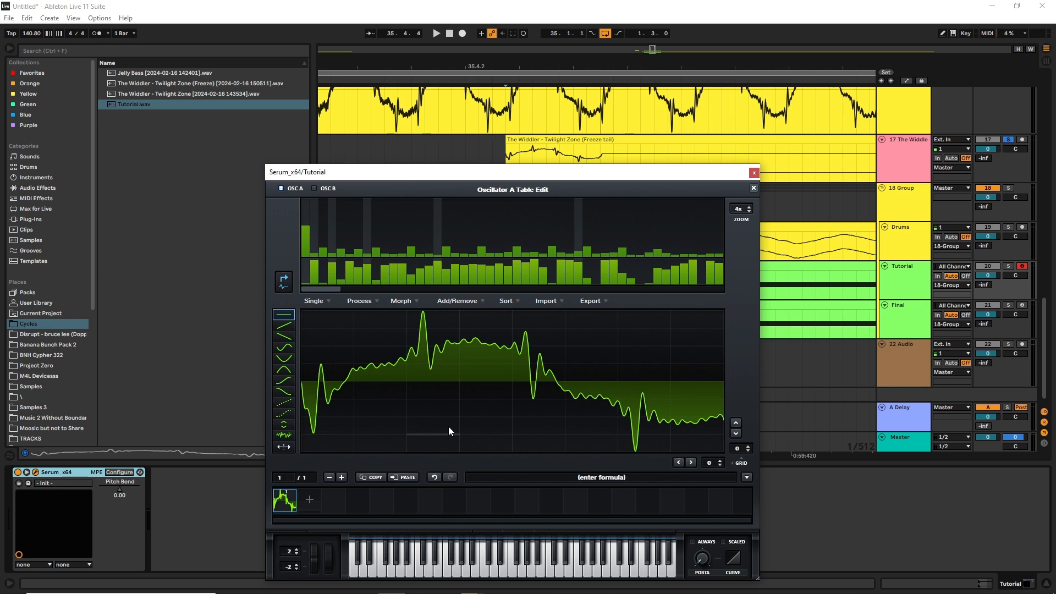
Solo the Tutorial track and play the loop to hear the imported single-cycle waveform
left_click(1010, 267)
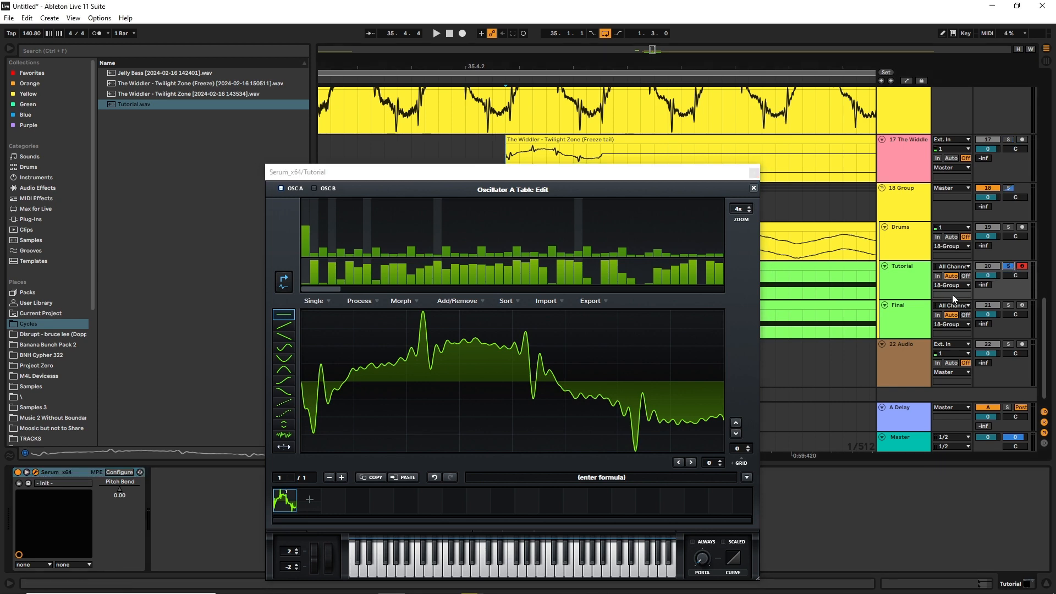
key("space")
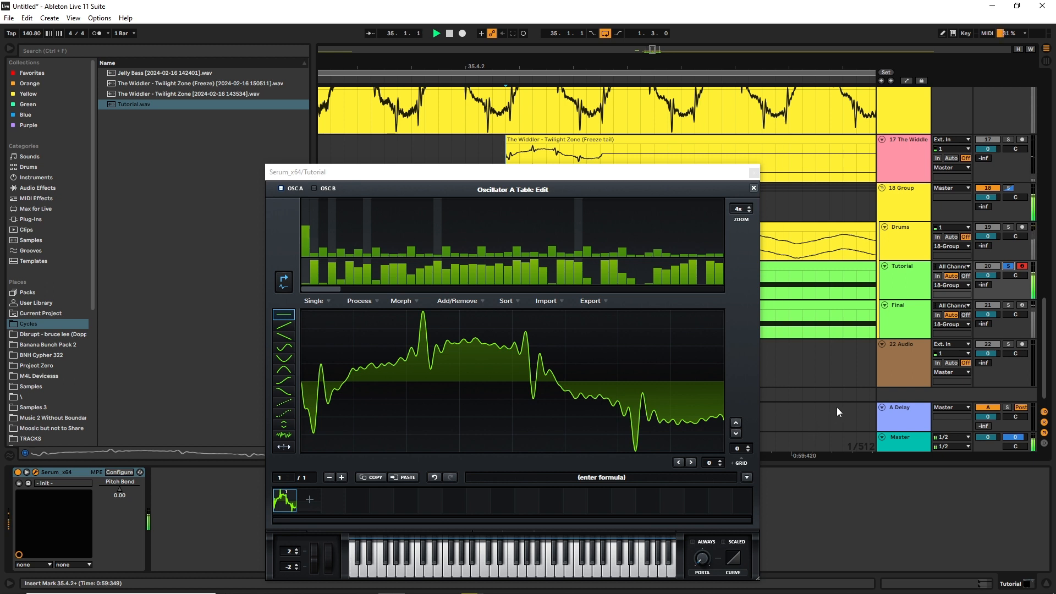
key("space")
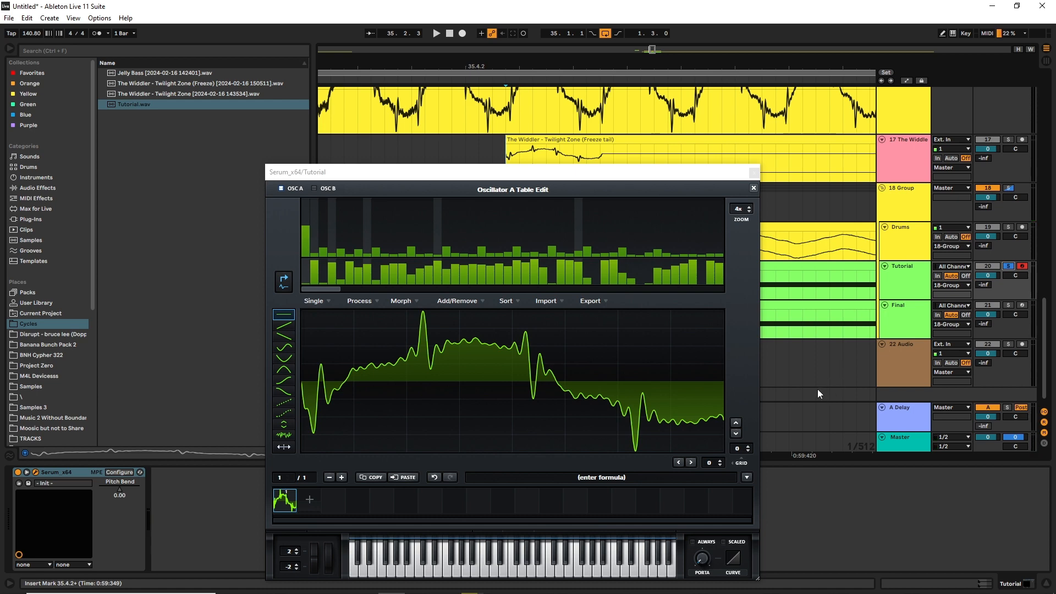
Set both wavetable editor grid values to 0 and, with the loop playing, redraw the cycle's end up to the zero line
left_click(712, 454)
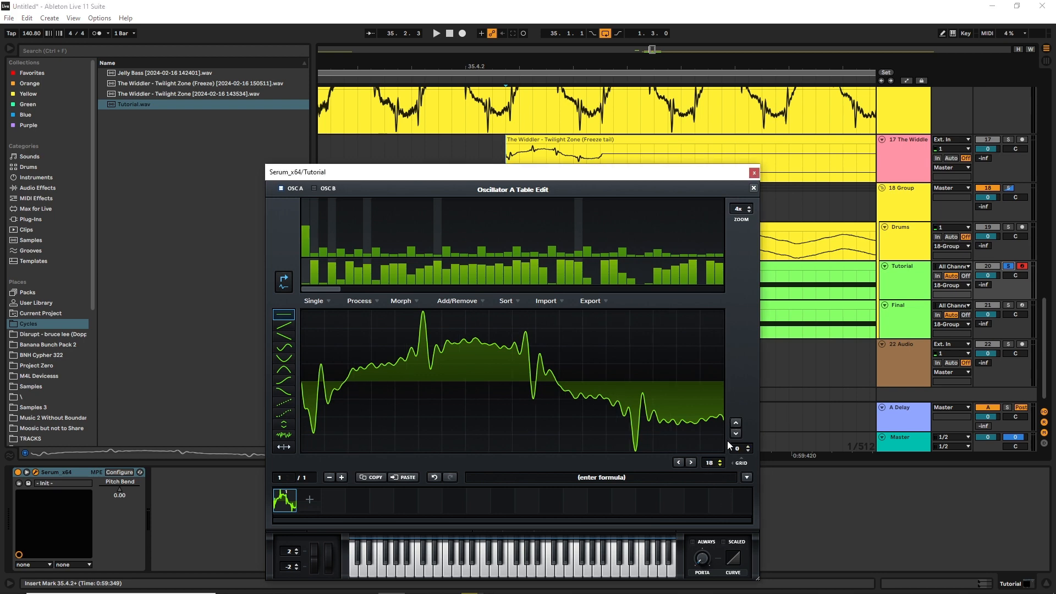
left_click_drag(715, 462, 717, 497)
left_click_drag(737, 450, 750, 419)
key("space")
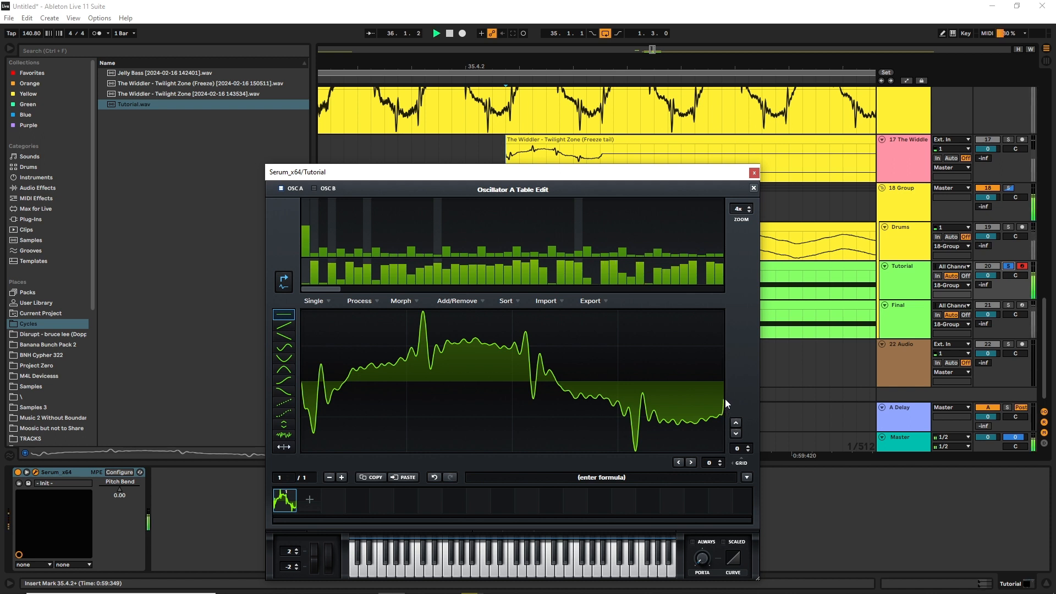
left_click_drag(717, 415, 725, 381)
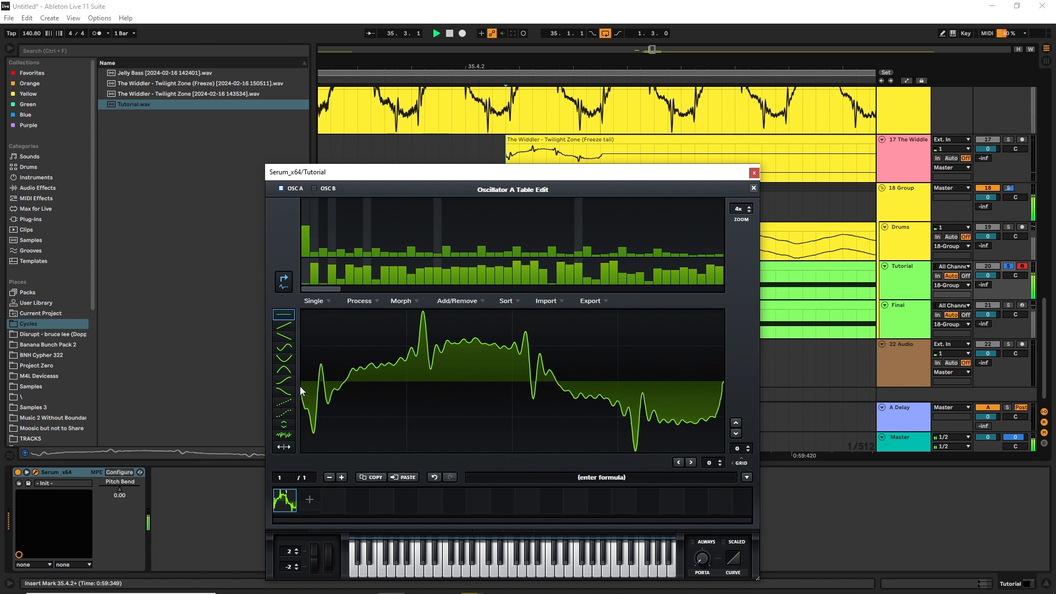
Redraw the start of the cycle so it begins at the zero line, and close the wavetable editor
mouse_move(305, 393)
left_mouse_down()
mouse_move(313, 428)
mouse_move(301, 388)
mouse_move(309, 413)
left_mouse_up()
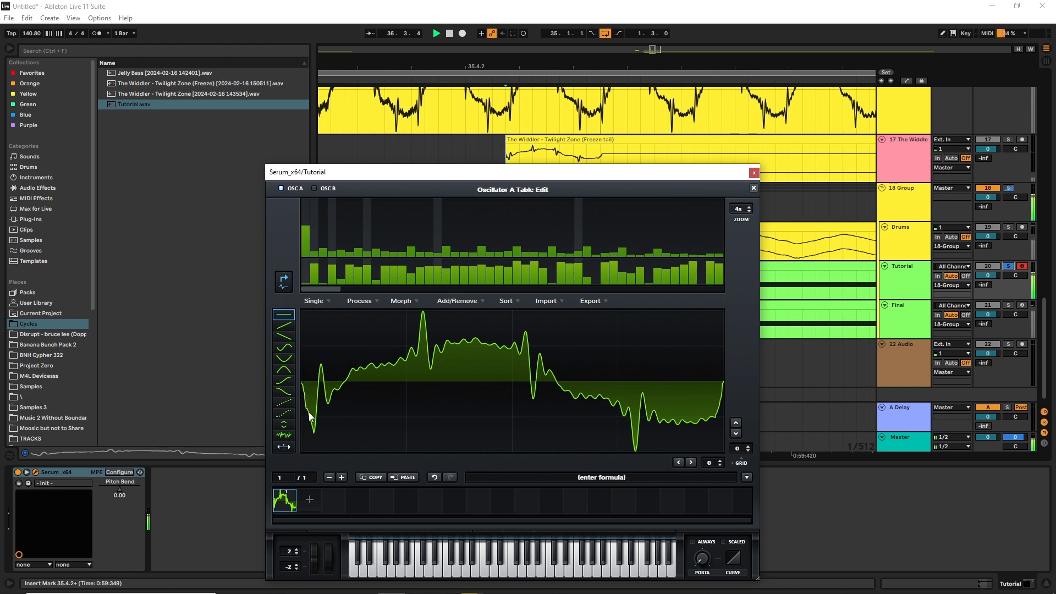
left_click(435, 476)
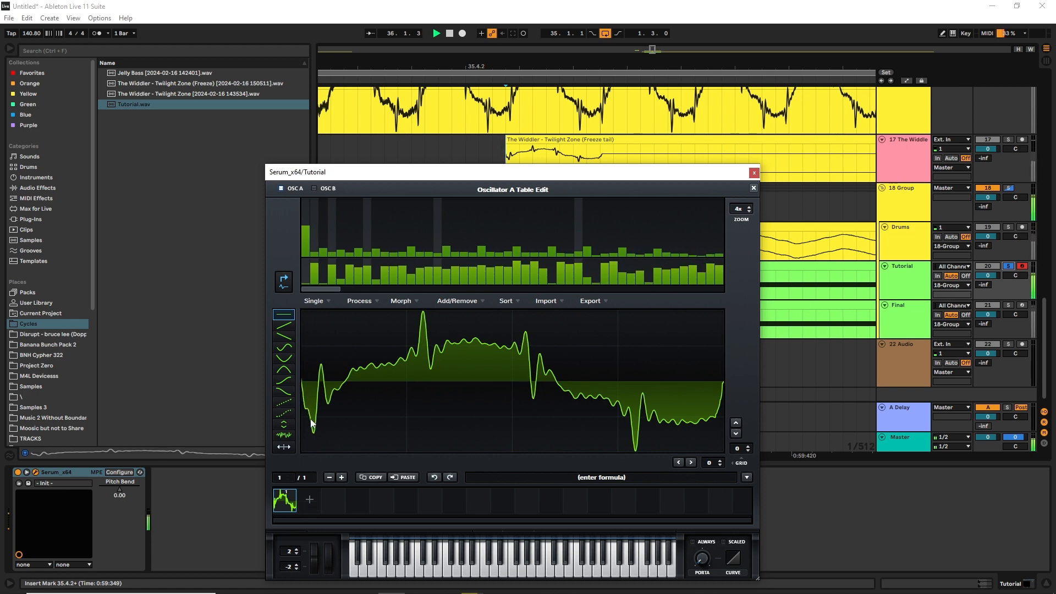
left_click(438, 481)
left_click(449, 479)
left_click_drag(306, 406, 304, 392)
left_click_drag(303, 384, 302, 399)
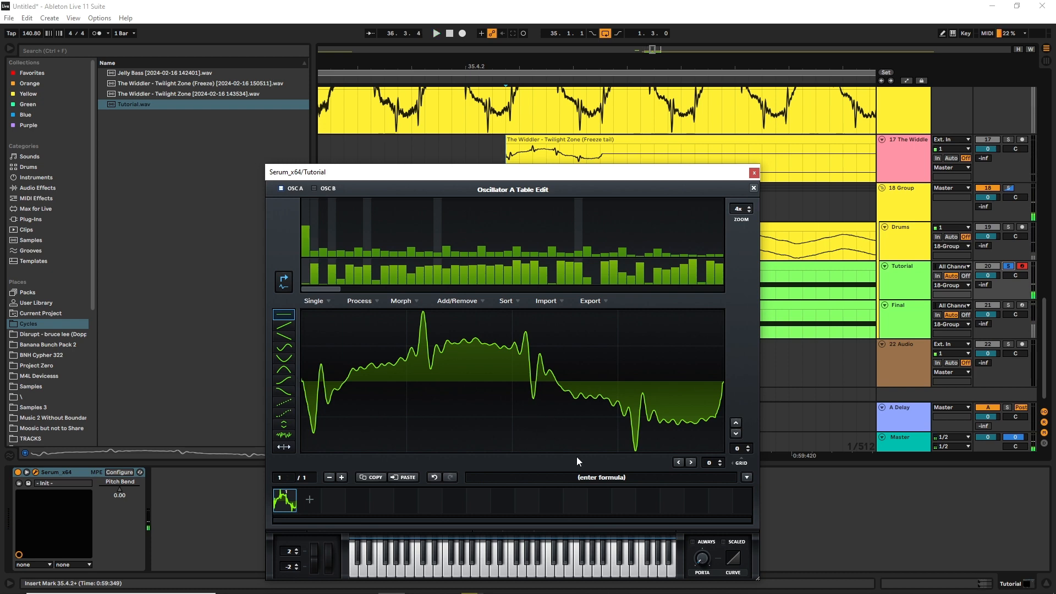
left_click(753, 188)
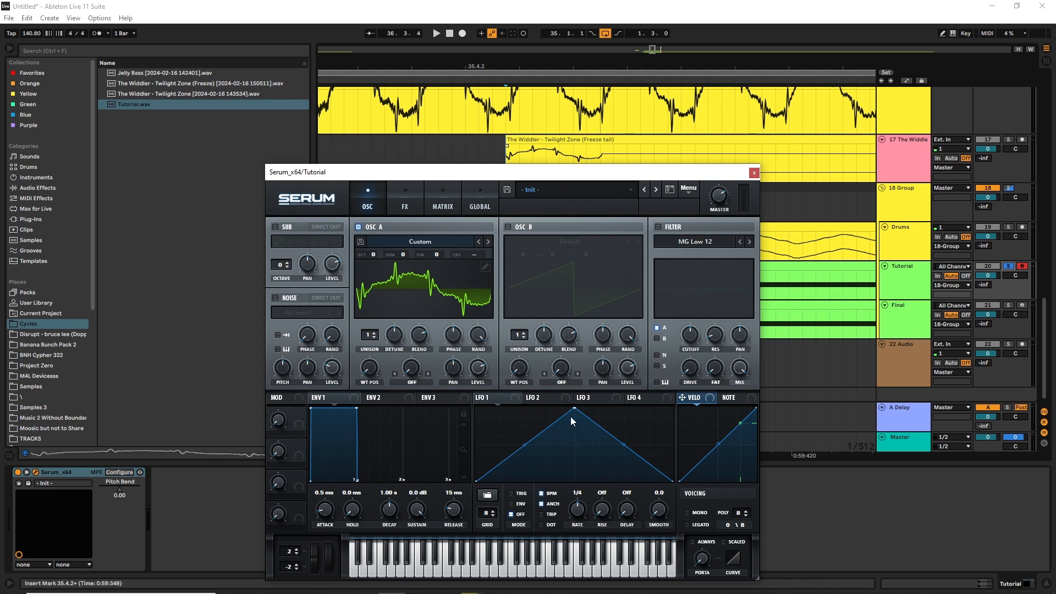
Shape LFO 2 into a curved rise to about half height and fall to zero, and route it to Mast.Tun in the modulation matrix
left_click(554, 397)
left_click_drag(574, 409, 573, 450)
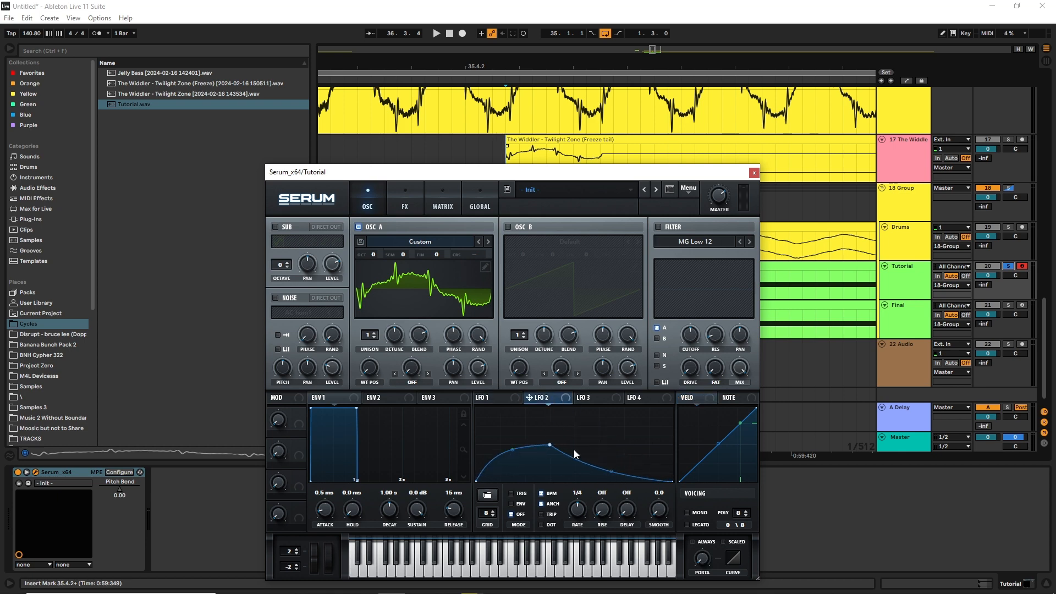
left_click(443, 204)
left_click(295, 278)
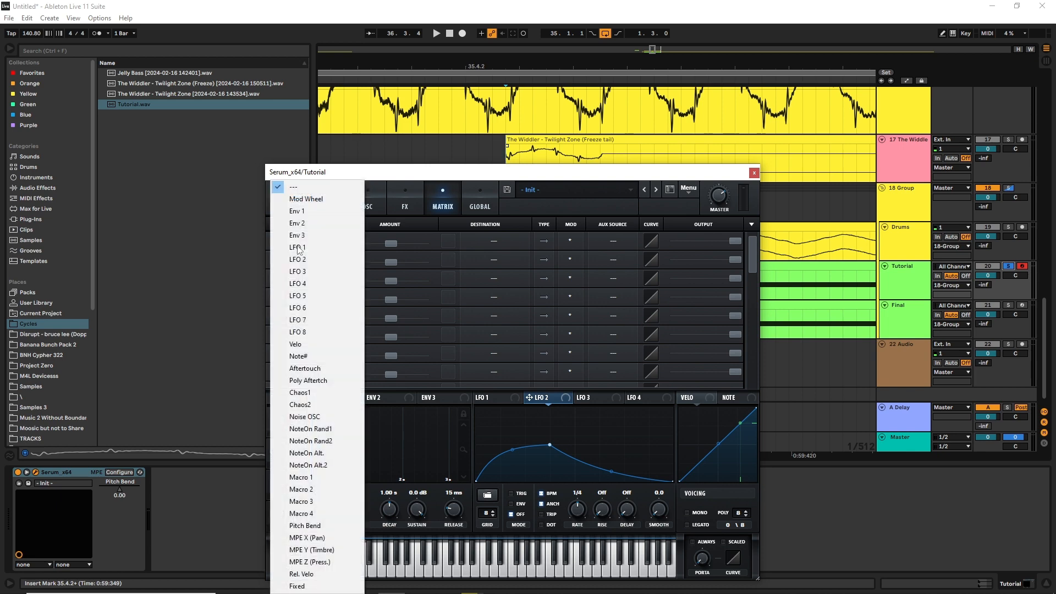
left_click(308, 259)
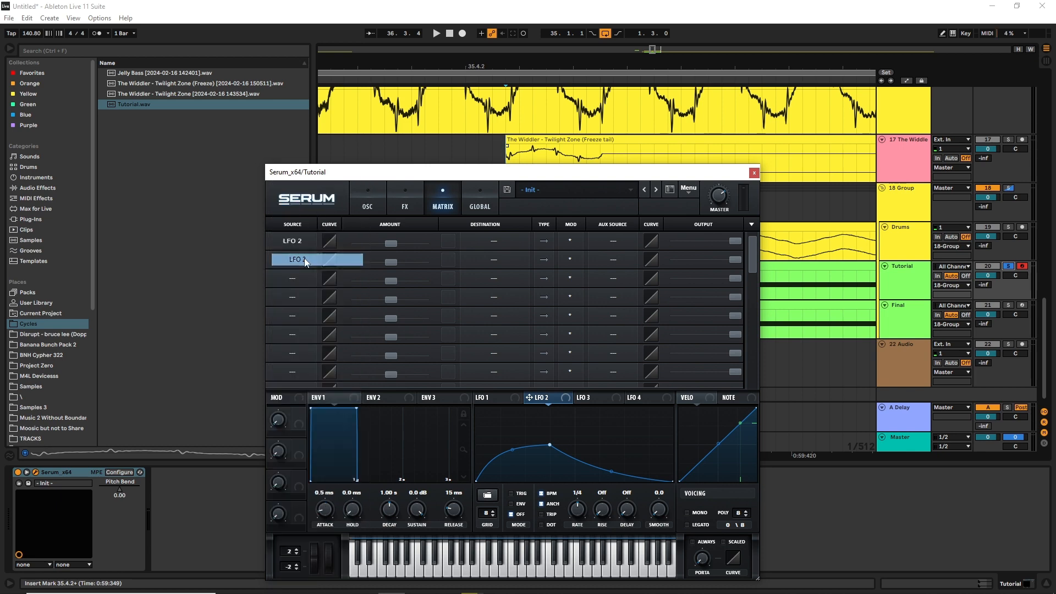
left_click(505, 240)
left_click(581, 346)
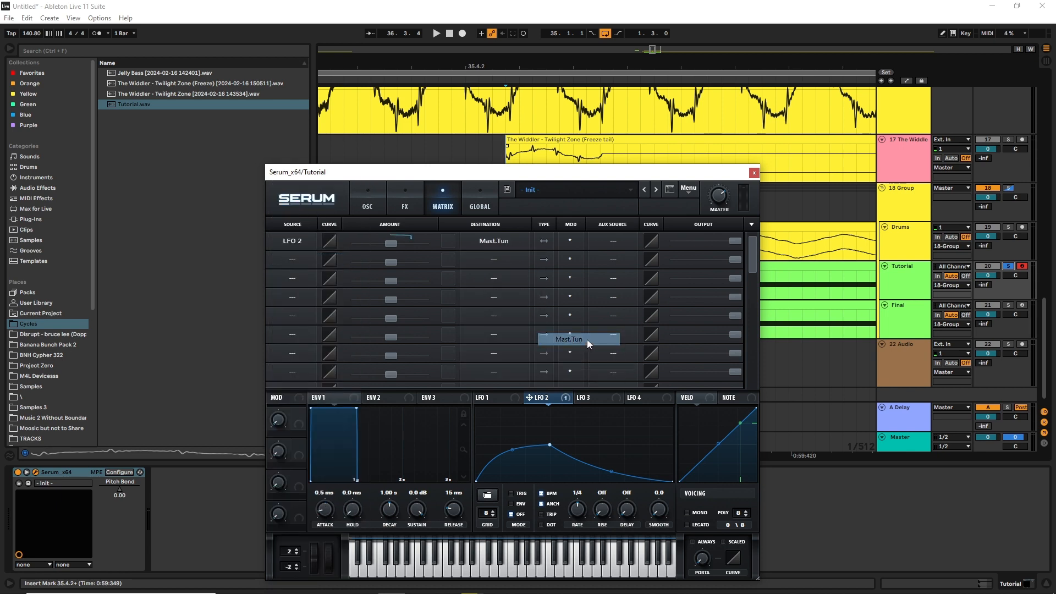
With the loop playing, set LFO 2 to TRIG mode and give its bidirectional Mast.Tun modulation a very slight positive amount
key("space")
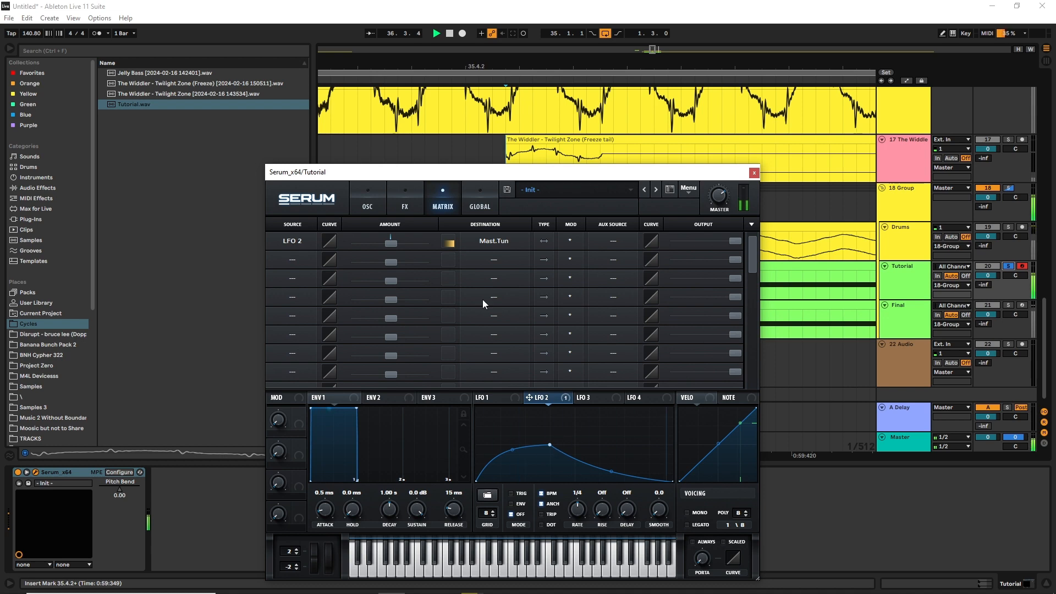
left_click(517, 494)
left_click(544, 242)
left_click_drag(388, 242, 388, 242)
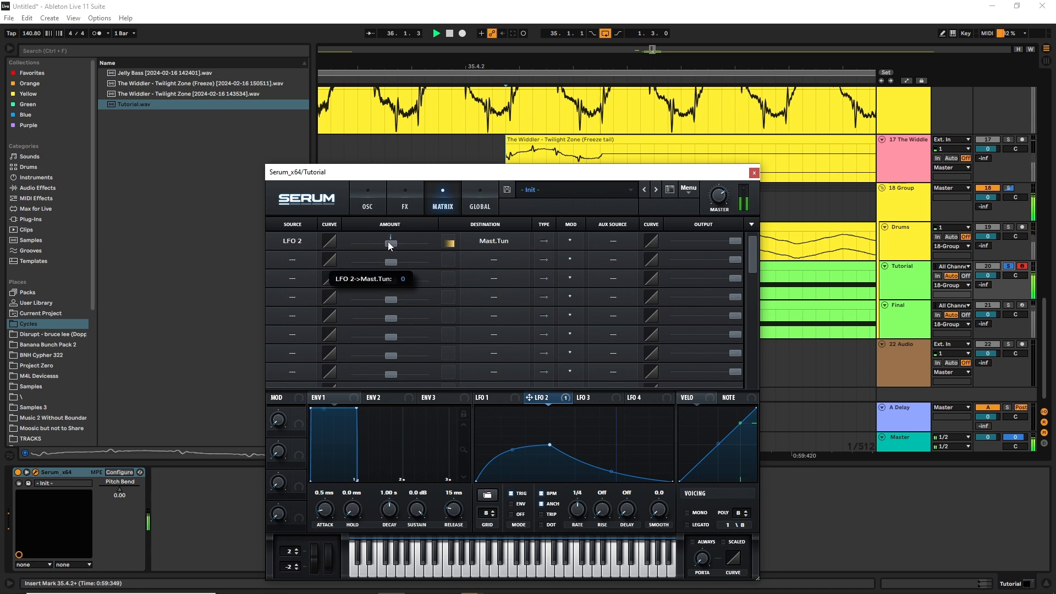
left_click(549, 245)
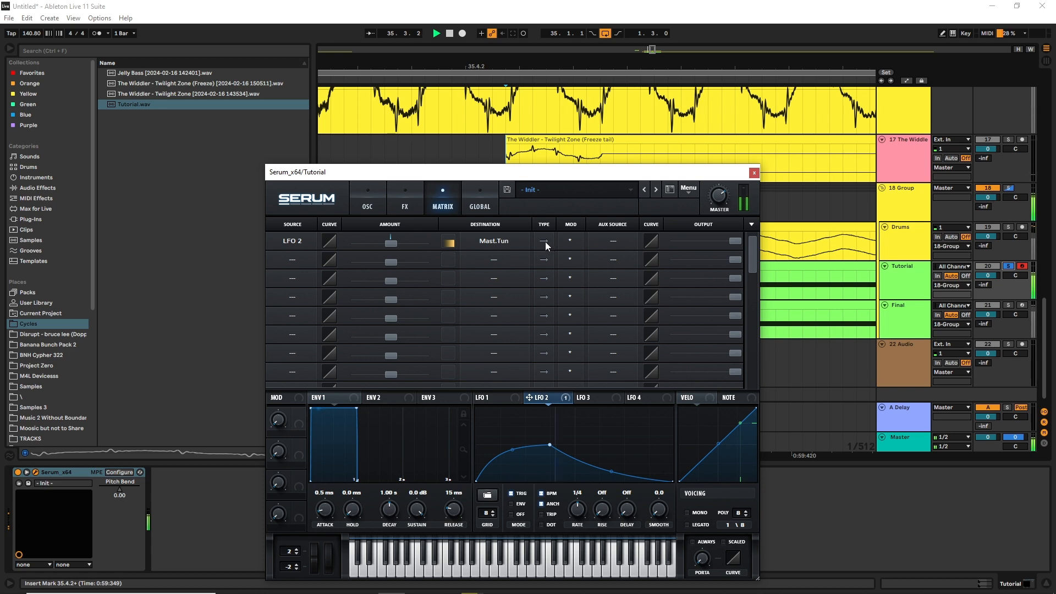
left_click_drag(388, 245, 391, 246)
Raise LFO 2's end point to about a quarter of the height and bend the falling segment outward into a gentler slope
left_click_drag(672, 481, 709, 461)
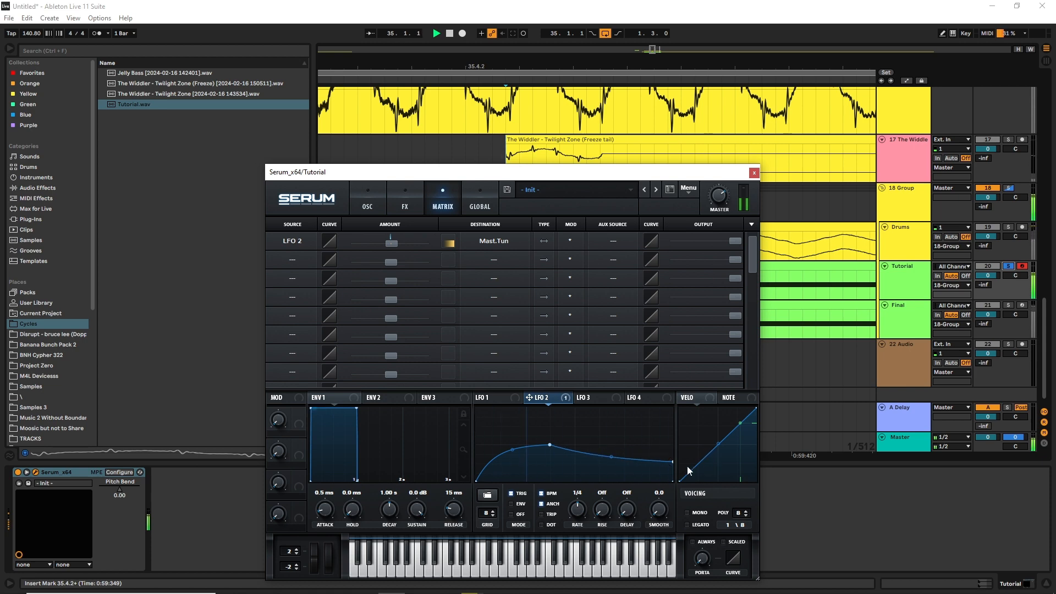
left_click_drag(612, 460, 612, 454)
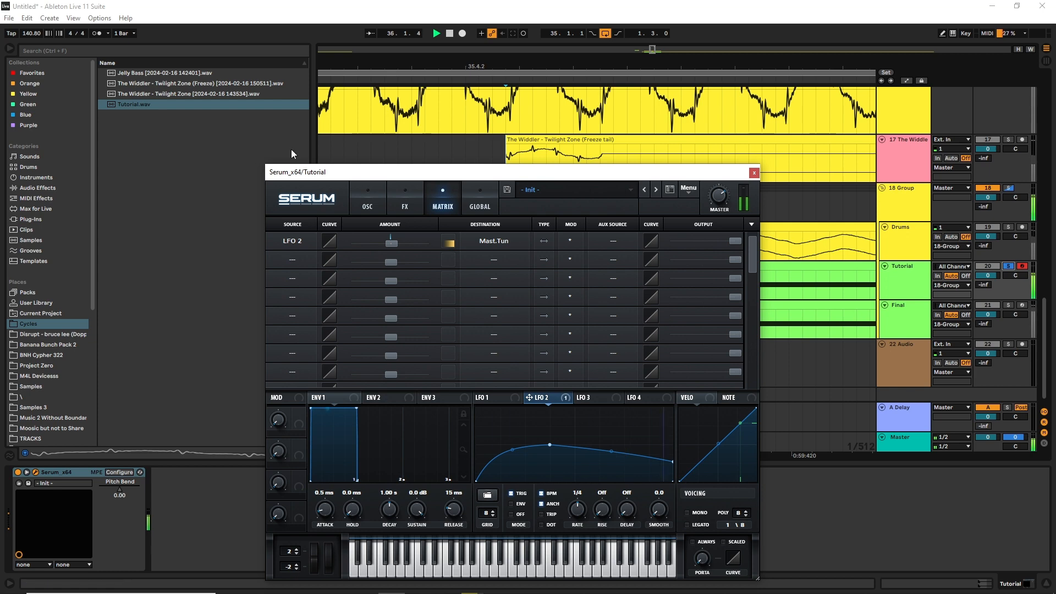
Enable the MG Low 12 filter on oscillator A and modulate its cutoff with LFO 2, fine-tuning the filter setting by ear
left_click(359, 194)
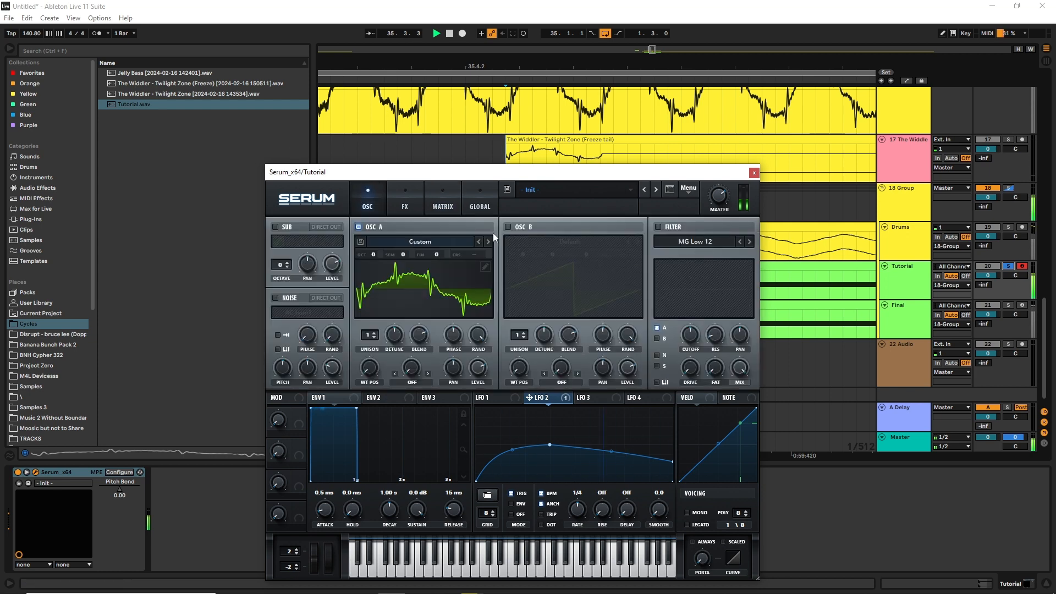
left_click(658, 227)
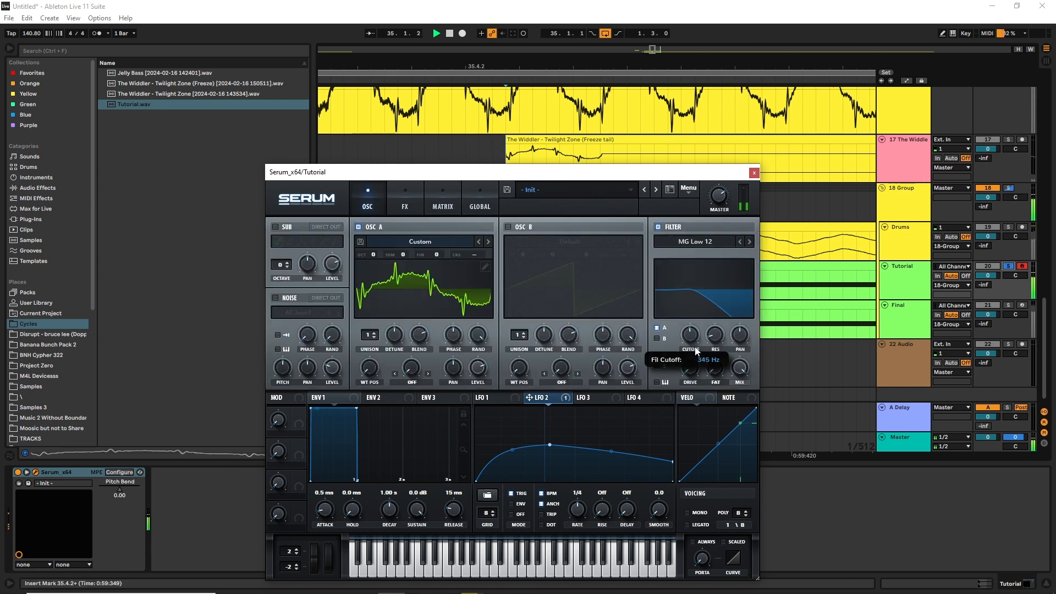
left_click_drag(580, 402, 701, 338)
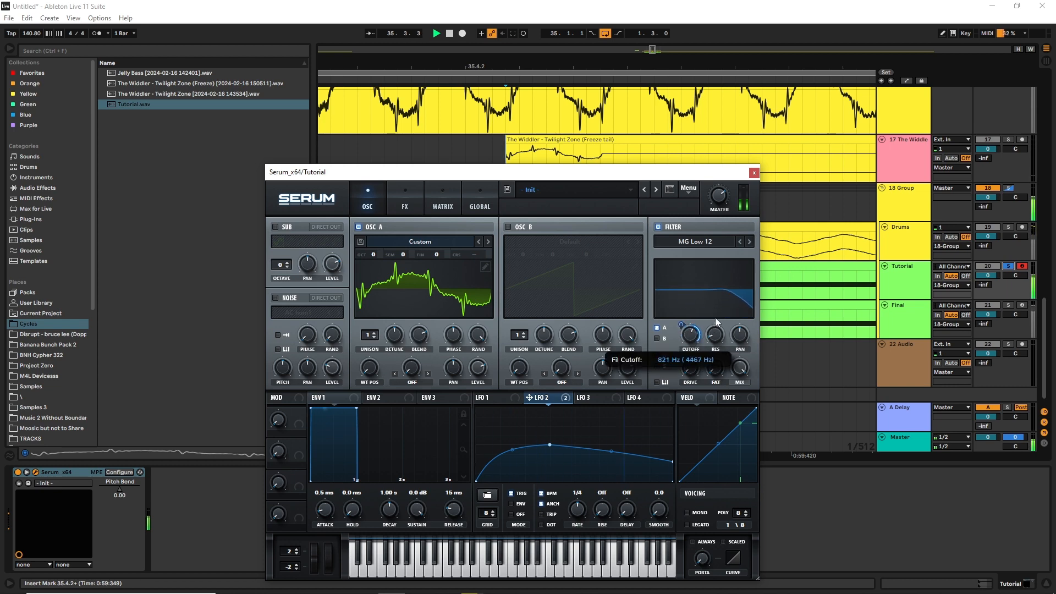
mouse_move(715, 318)
left_mouse_down()
mouse_move(736, 294)
mouse_move(700, 325)
left_mouse_up()
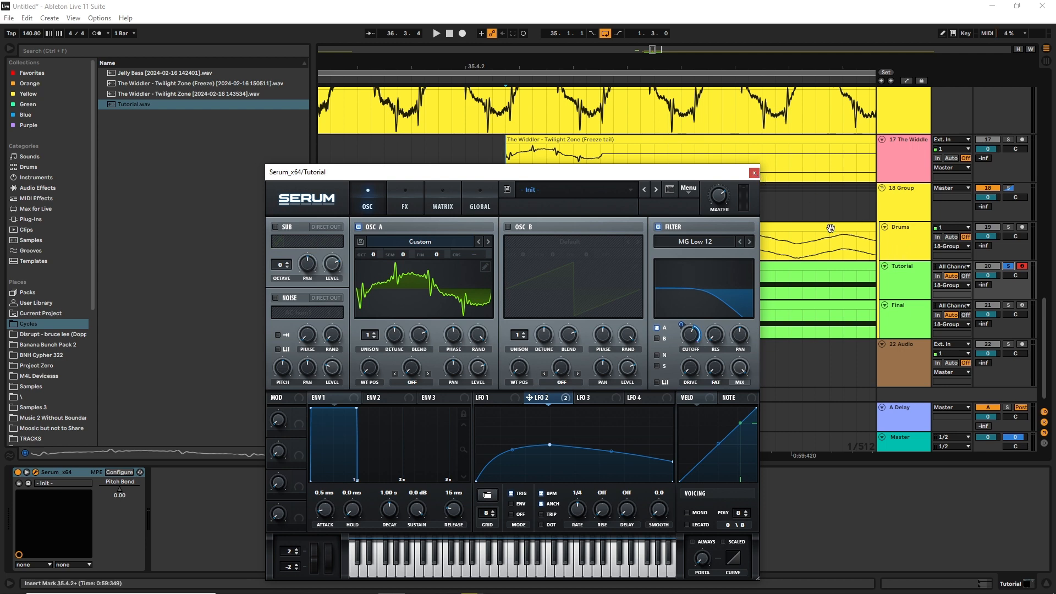
Close the synth window, solo the Final and Drums tracks together, and play the loop
left_click(755, 173)
left_click(1008, 305)
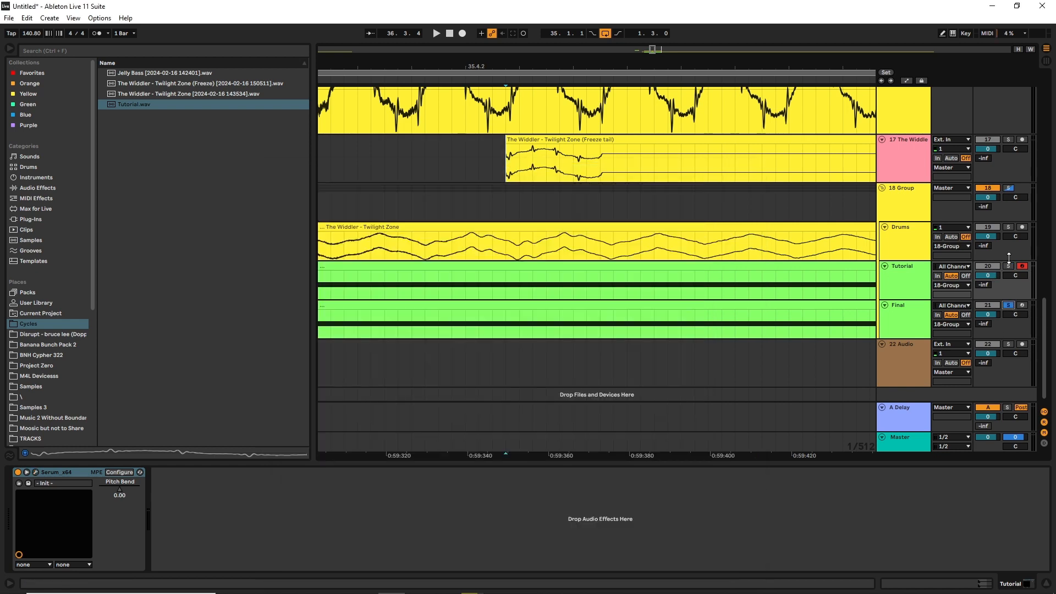
left_click(1009, 226)
key("space")
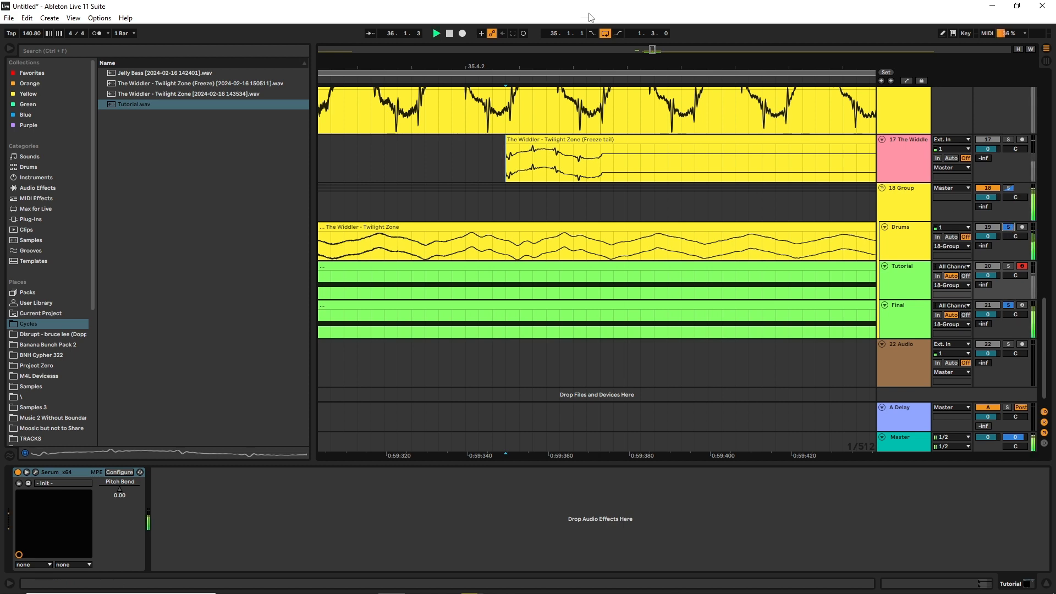
Show the whole two-bar loop in the arrangement and solo the VOX track with the original Twilight Zone clips for comparison
left_click_drag(653, 50, 653, 11)
scroll(667, 302, "up", 3)
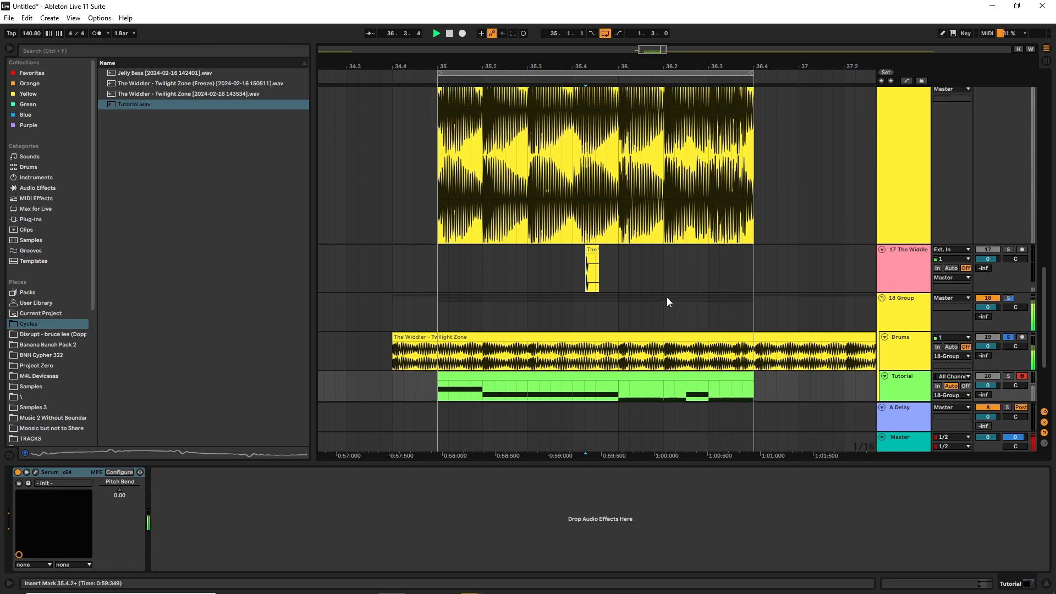
scroll(667, 297, "up", 4)
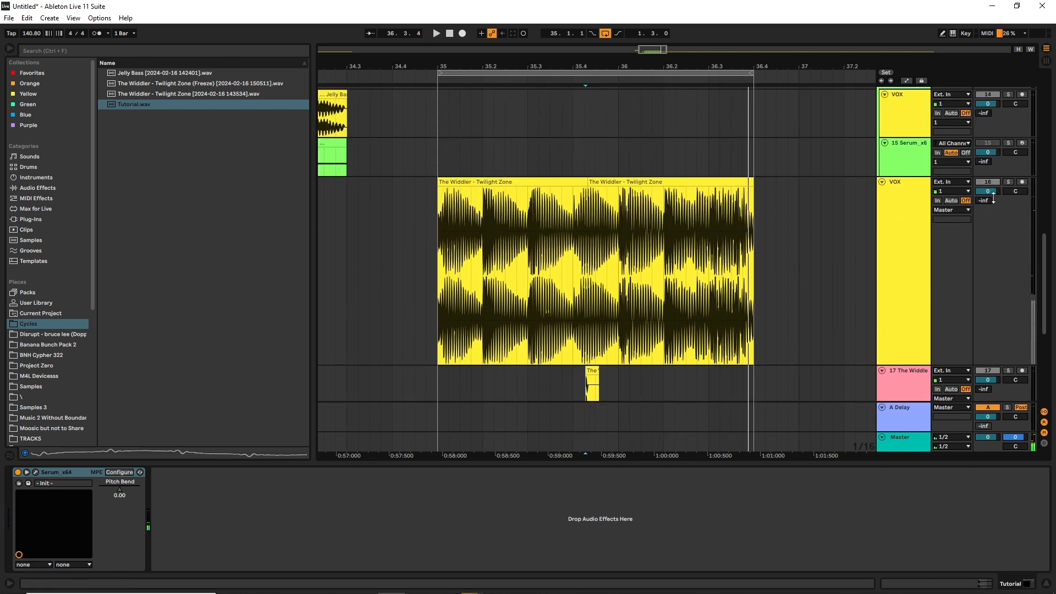
left_click(1009, 182)
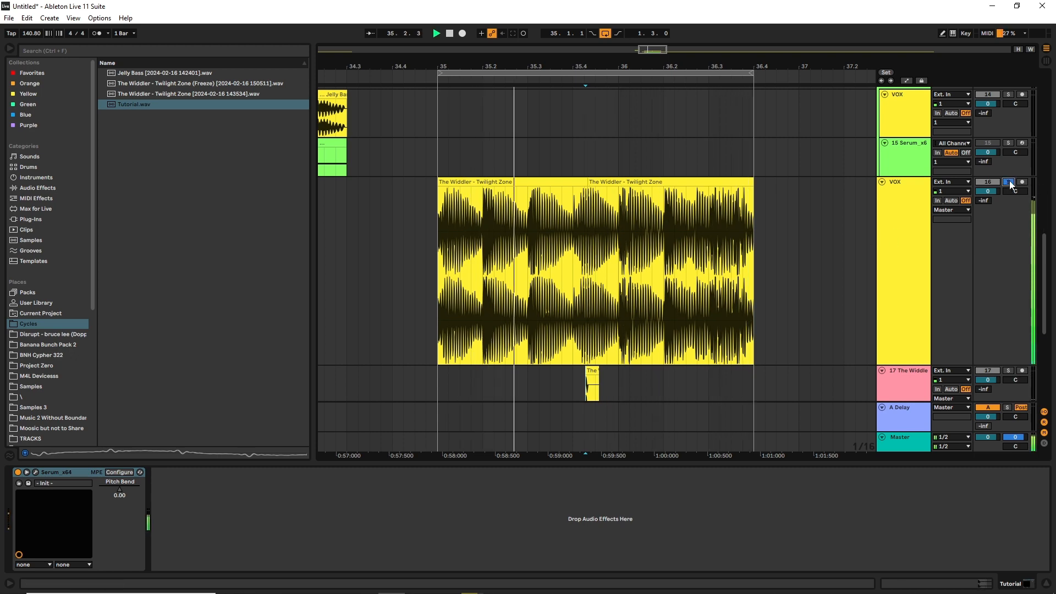
Solo the 18 Group to compare the recreated bass and drums with the original, stop playback and unsolo the group
scroll(1003, 264, "down", 4)
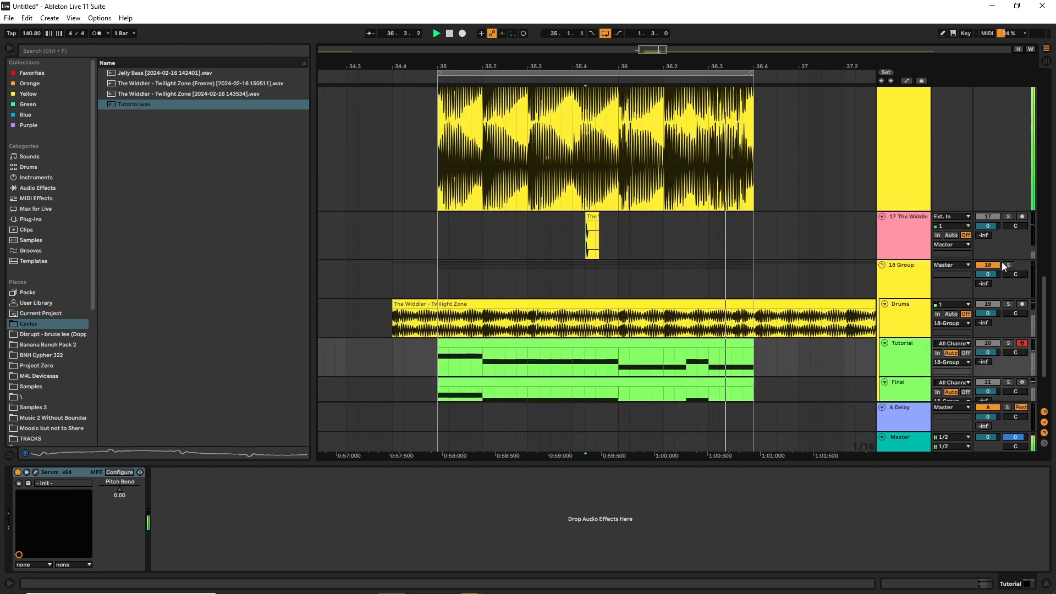
scroll(1006, 271, "down", 2)
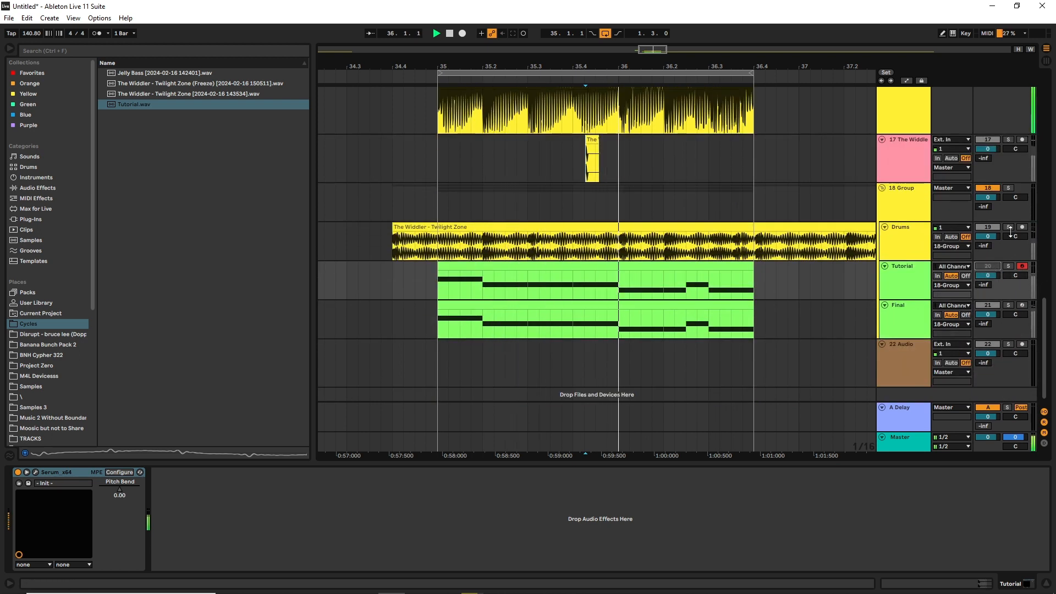
left_click(1009, 188)
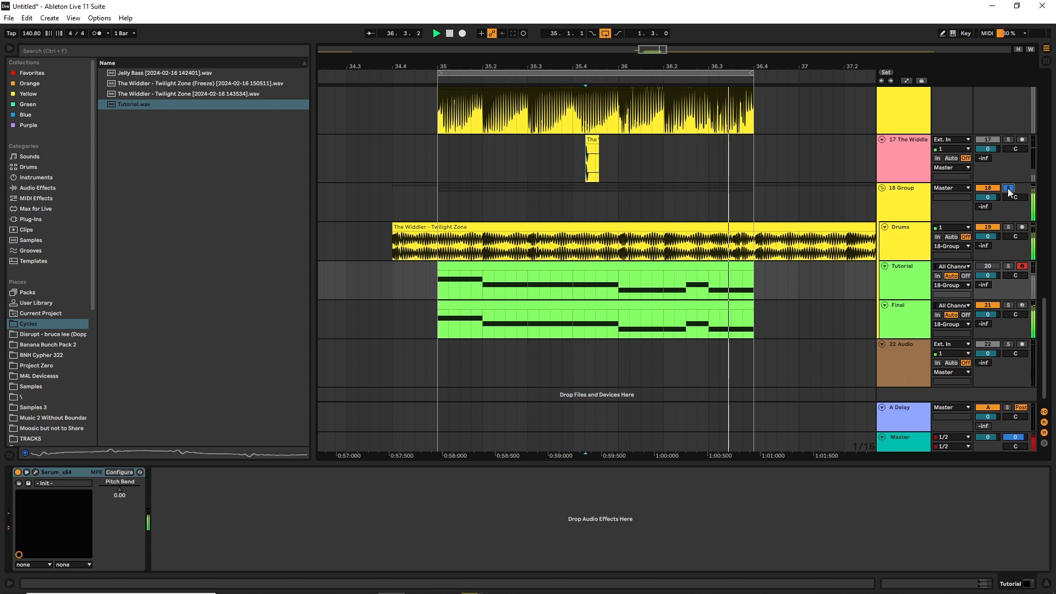
key("space")
left_click(1009, 189)
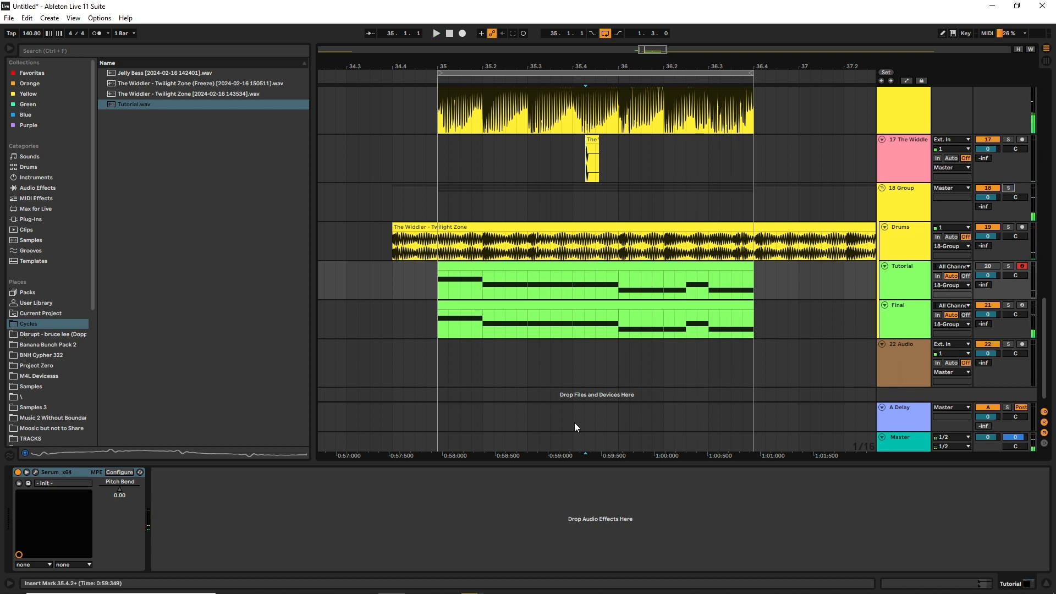